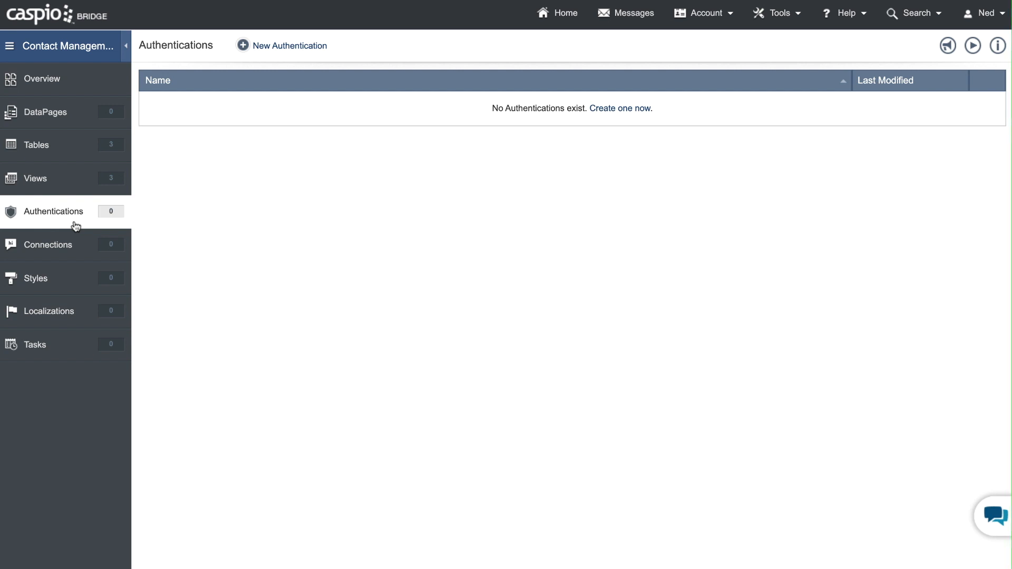
- Start a new authentication using the cm_filter_active_managers view as its data source and the Custom setup option
{"action": "left_click", "coordinate": [288, 47]}
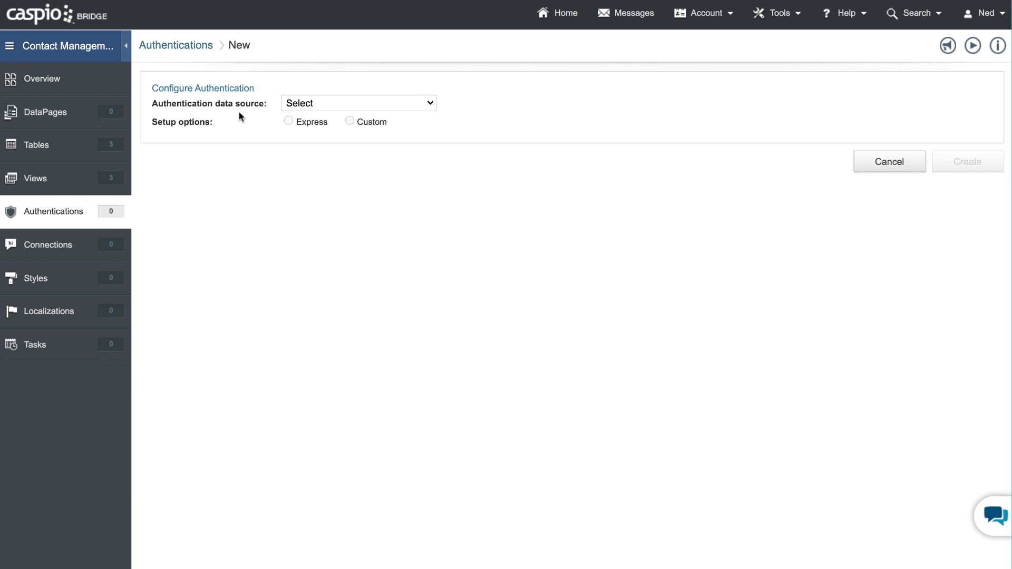
{"action": "left_click", "coordinate": [318, 104]}
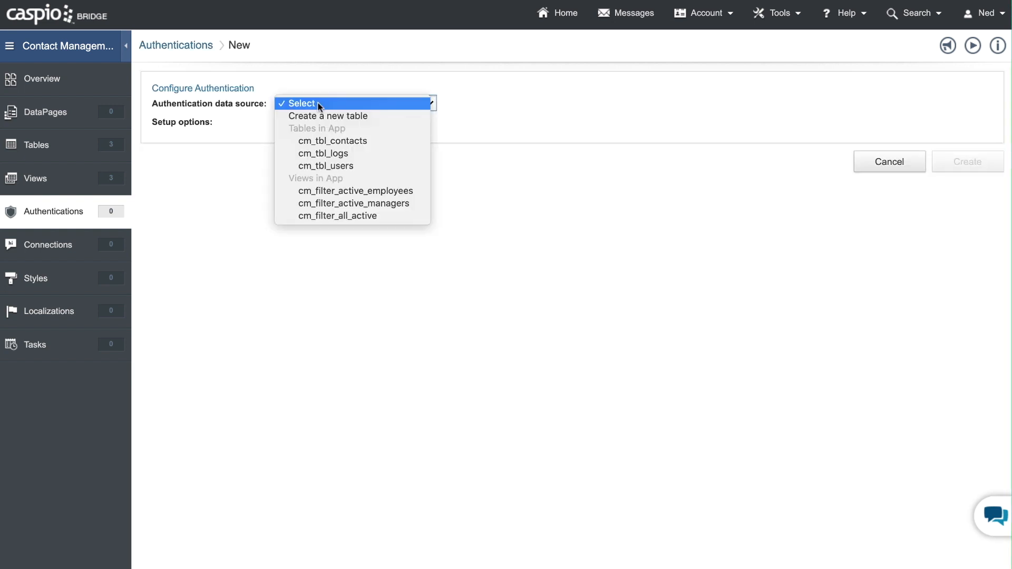
{"action": "left_click", "coordinate": [373, 204]}
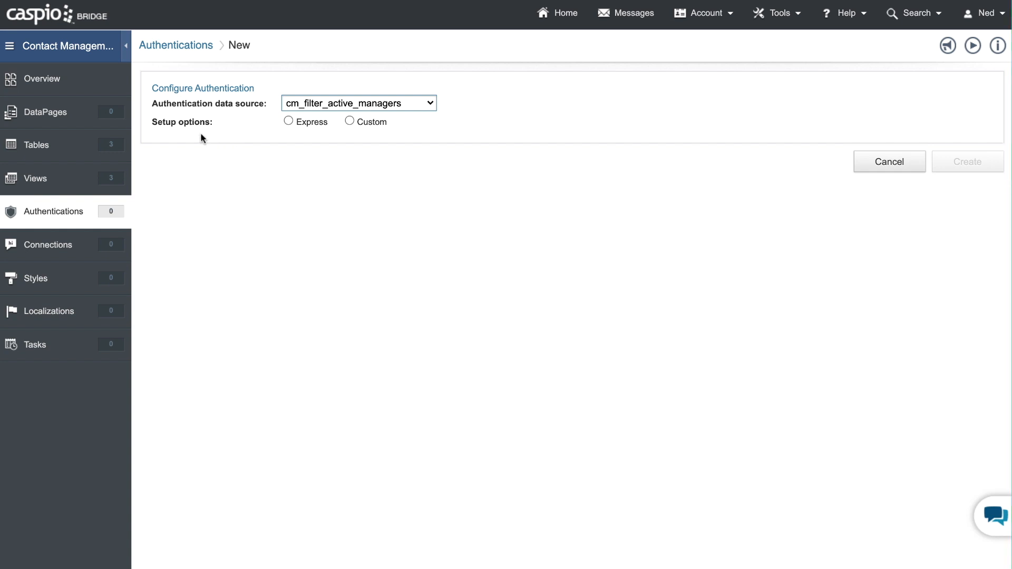
{"action": "left_click", "coordinate": [288, 121]}
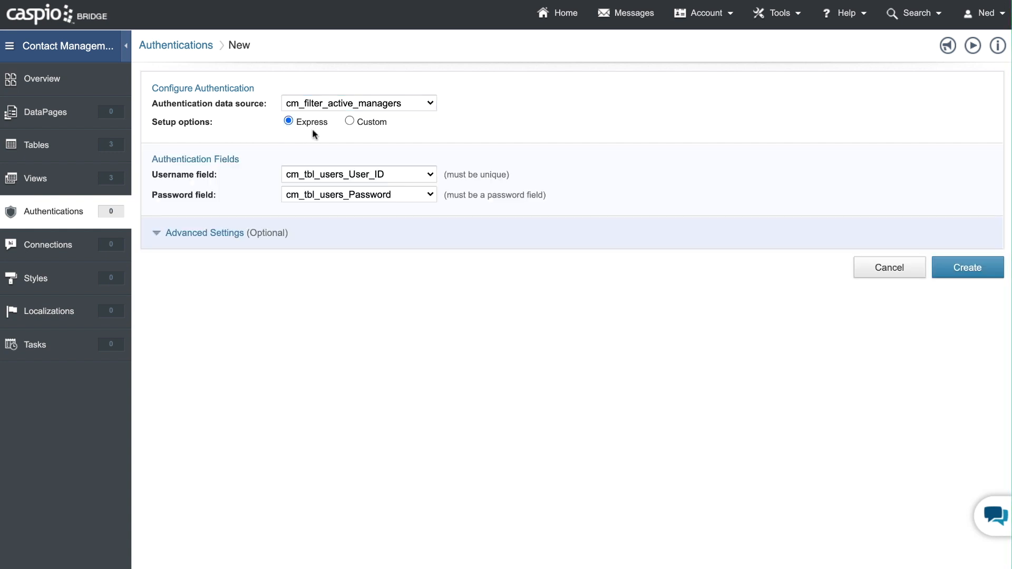
{"action": "left_click", "coordinate": [350, 122]}
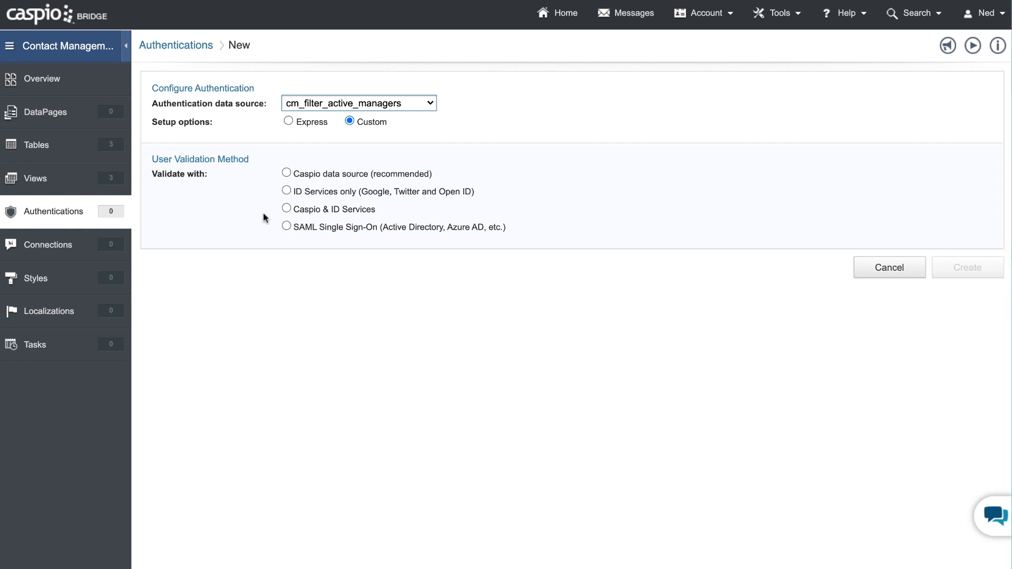
- Compare the available user validation methods and set the authentication to validate with the Caspio data source
{"action": "left_click", "coordinate": [286, 174]}
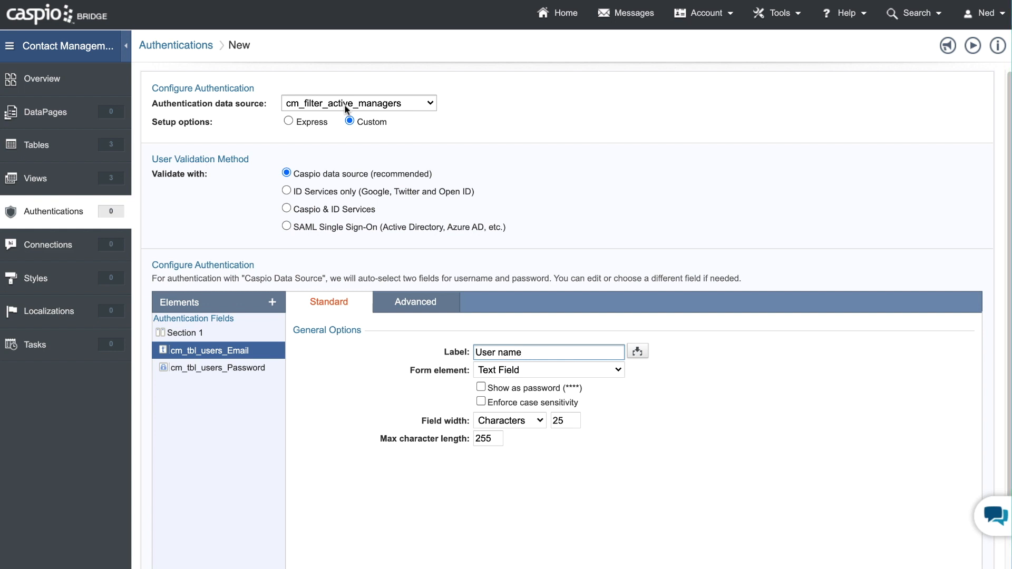
{"action": "left_click", "coordinate": [286, 191]}
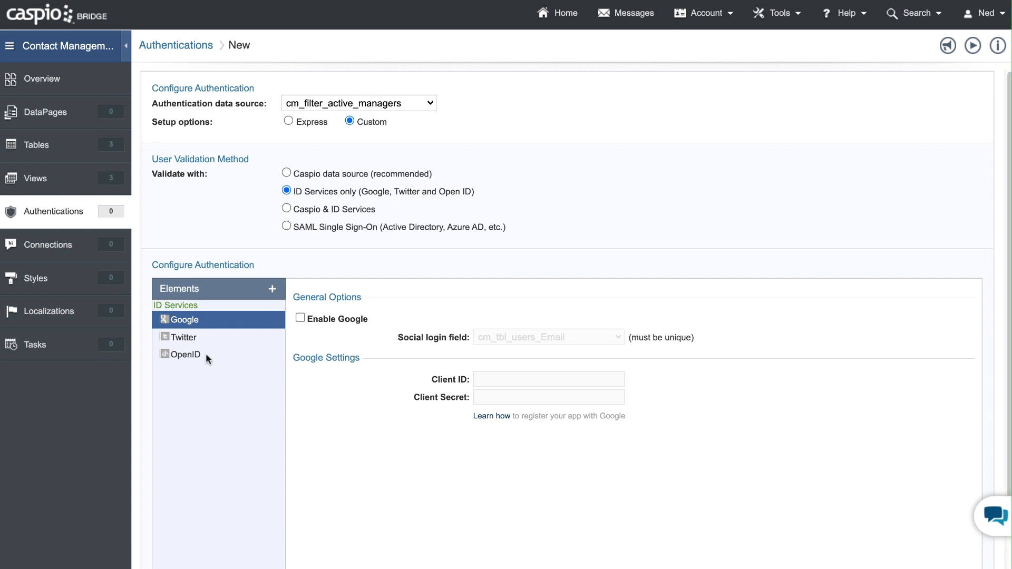
{"action": "left_click", "coordinate": [287, 209]}
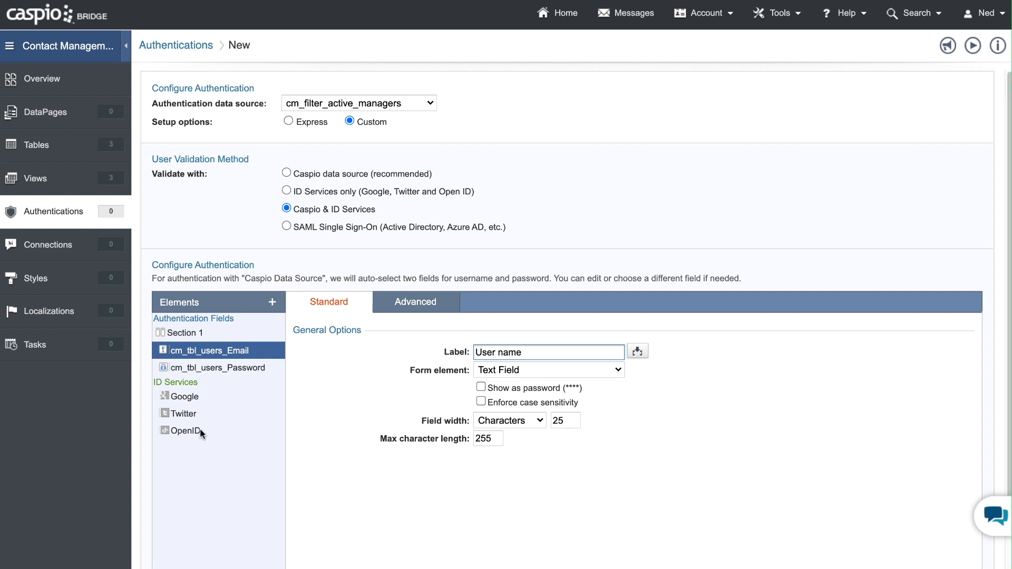
{"action": "left_click", "coordinate": [317, 226]}
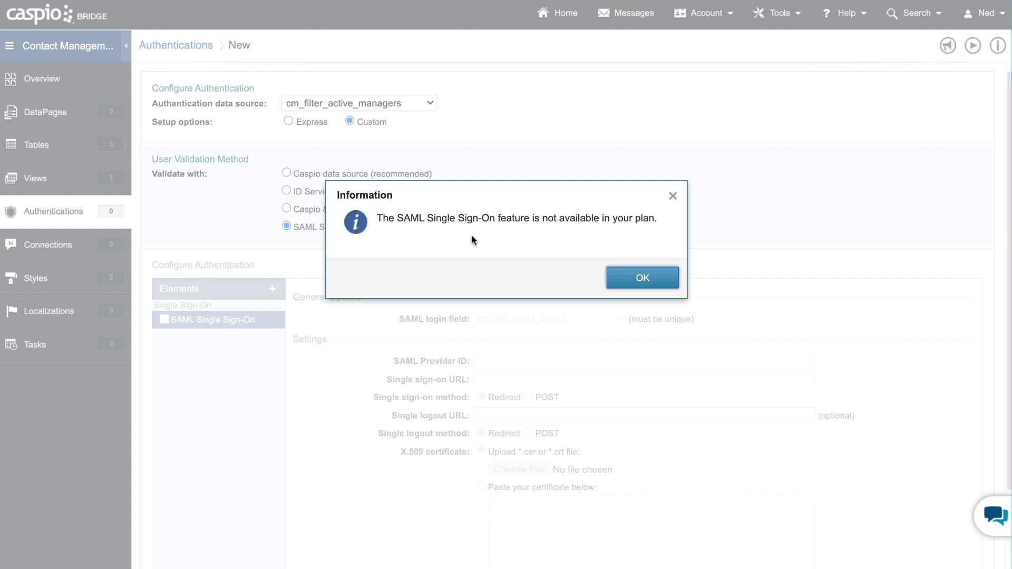
{"action": "left_click", "coordinate": [612, 278]}
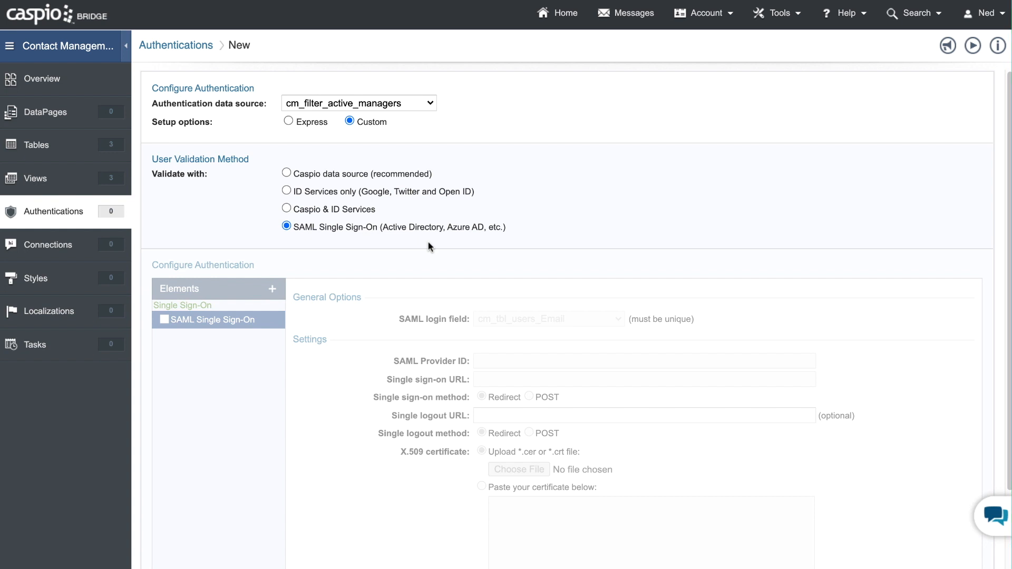
{"action": "left_click", "coordinate": [327, 176]}
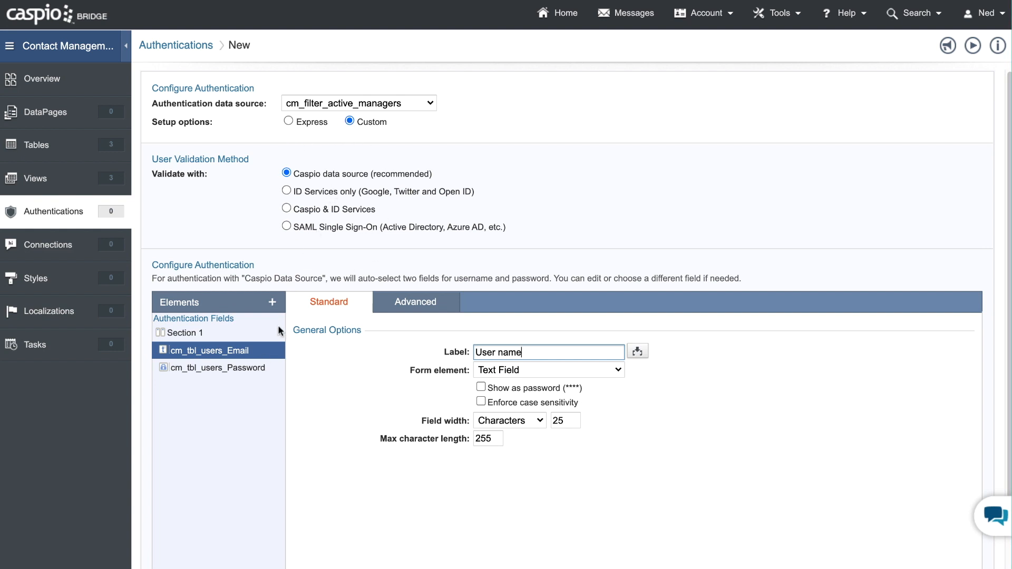
- Add the cm_tbl_users_Name field to the authentication fields
{"action": "left_click", "coordinate": [271, 306]}
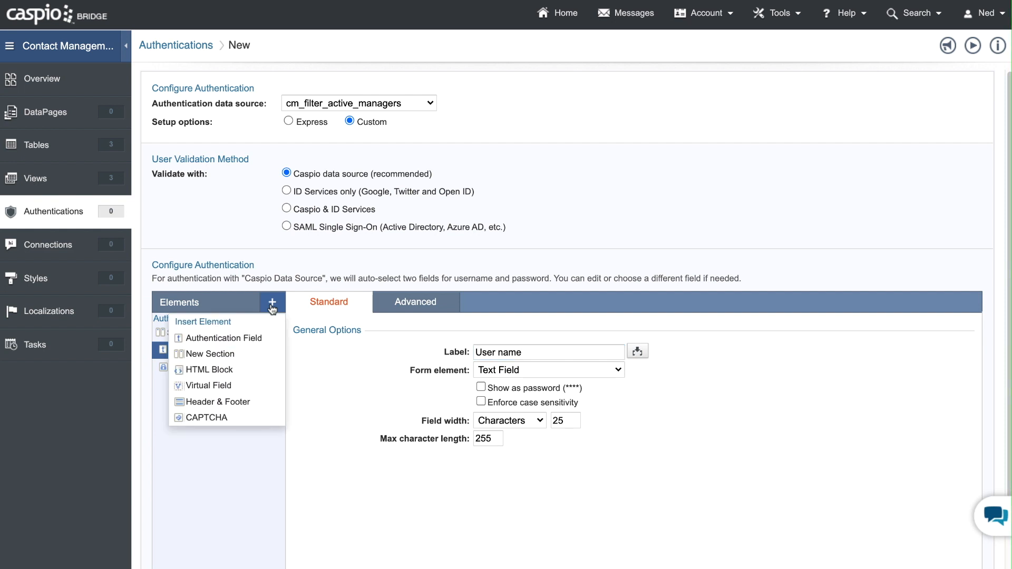
{"action": "left_click", "coordinate": [261, 340]}
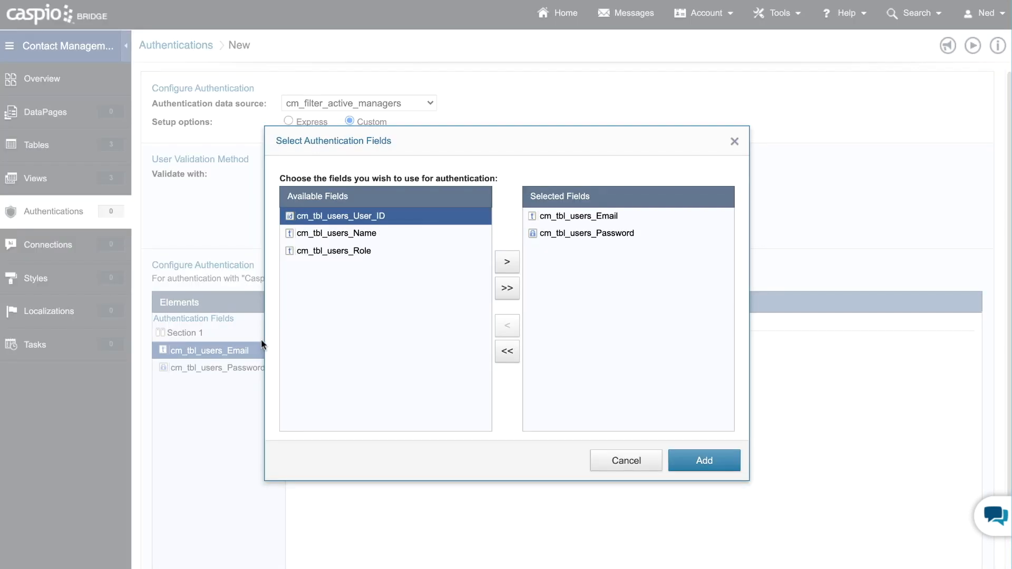
{"action": "left_click", "coordinate": [360, 237]}
{"action": "left_click", "coordinate": [507, 262]}
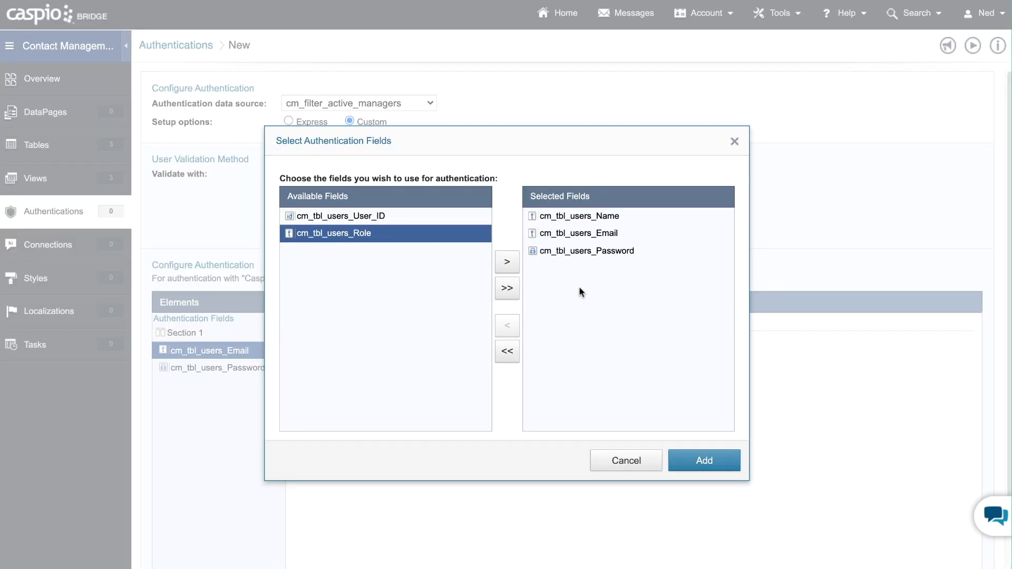
{"action": "left_click", "coordinate": [688, 456]}
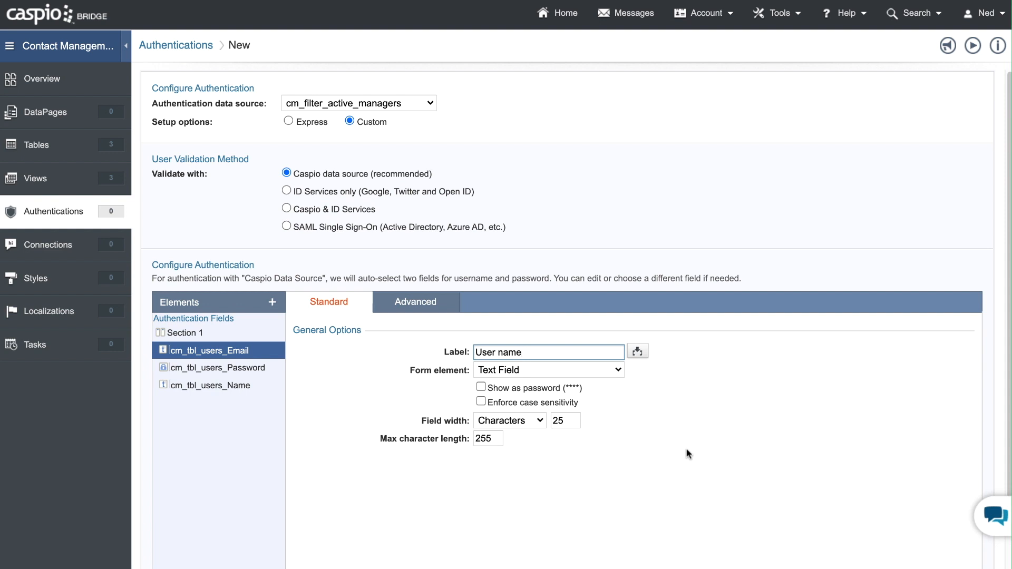
- Remove the cm_tbl_users_Name field from the authentication elements
{"action": "left_click", "coordinate": [236, 386]}
{"action": "scroll", "coordinate": [353, 397], "scroll_direction": "down", "scroll_amount": 2}
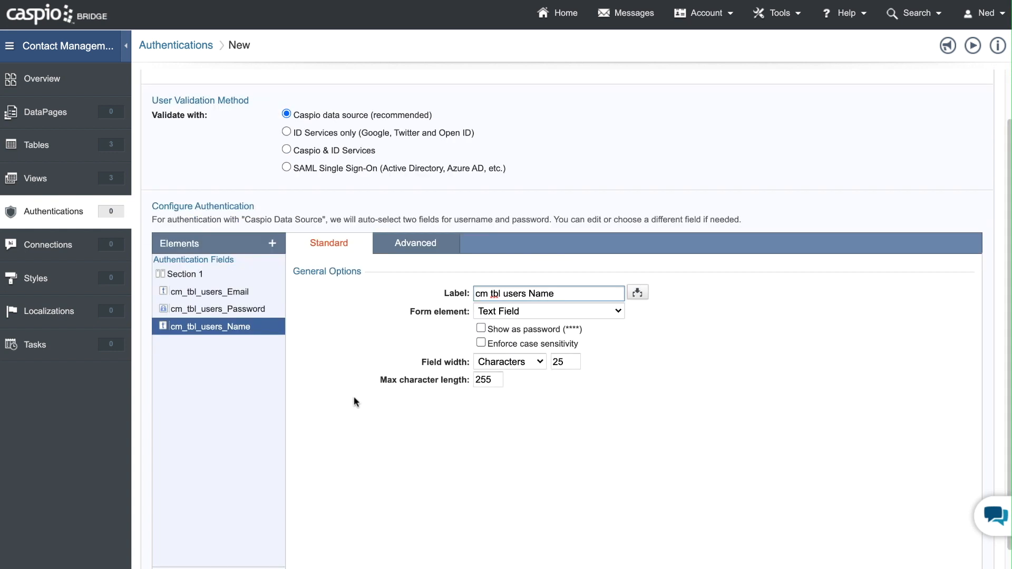
{"action": "scroll", "coordinate": [342, 426], "scroll_direction": "down", "scroll_amount": 1}
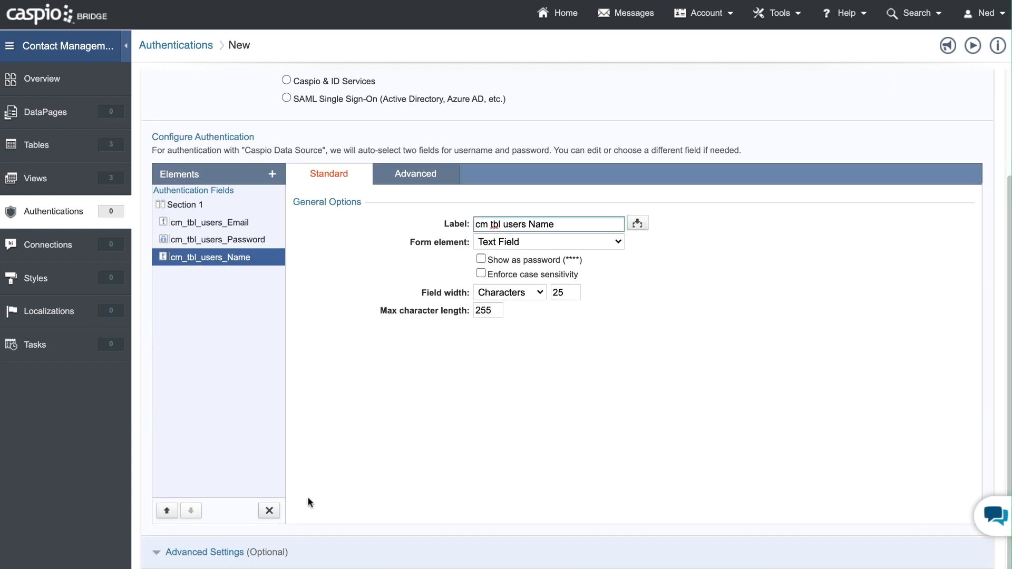
{"action": "left_click", "coordinate": [270, 511]}
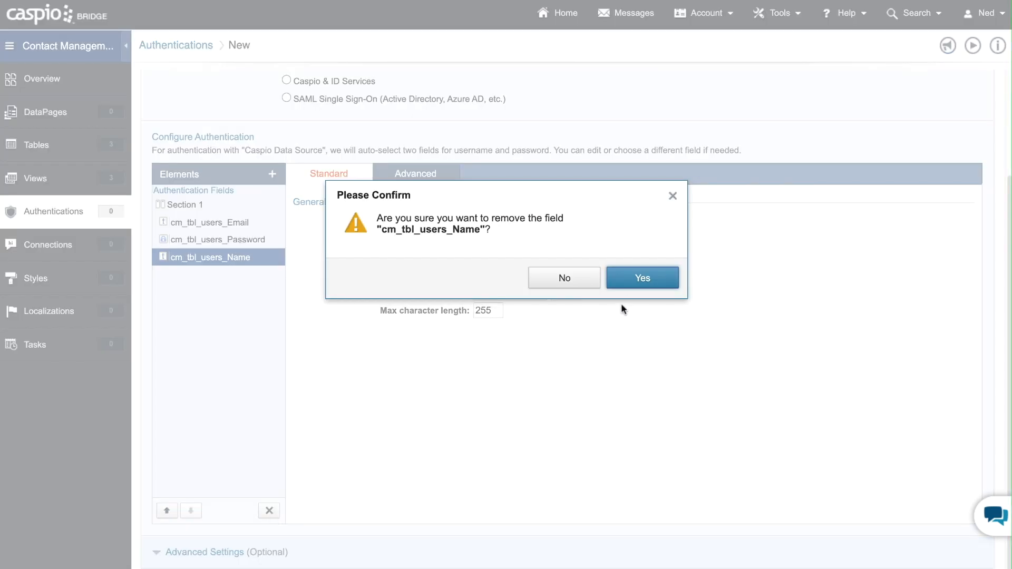
{"action": "left_click", "coordinate": [639, 285]}
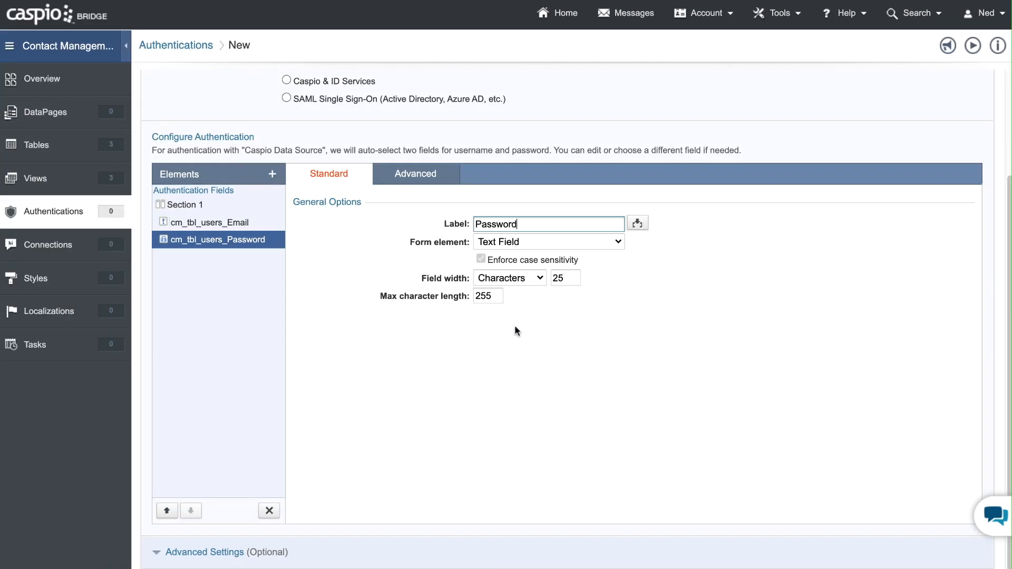
- Change the label of the cm_tbl_users_Email field to "Email" and expand the authentication's advanced settings
{"action": "left_click", "coordinate": [235, 225]}
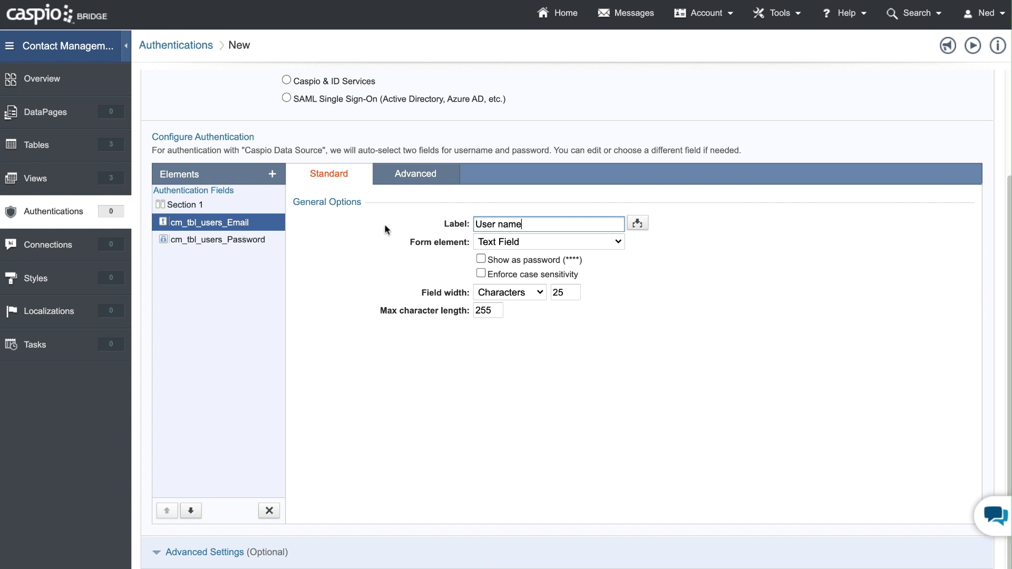
{"action": "triple_click", "coordinate": [525, 223]}
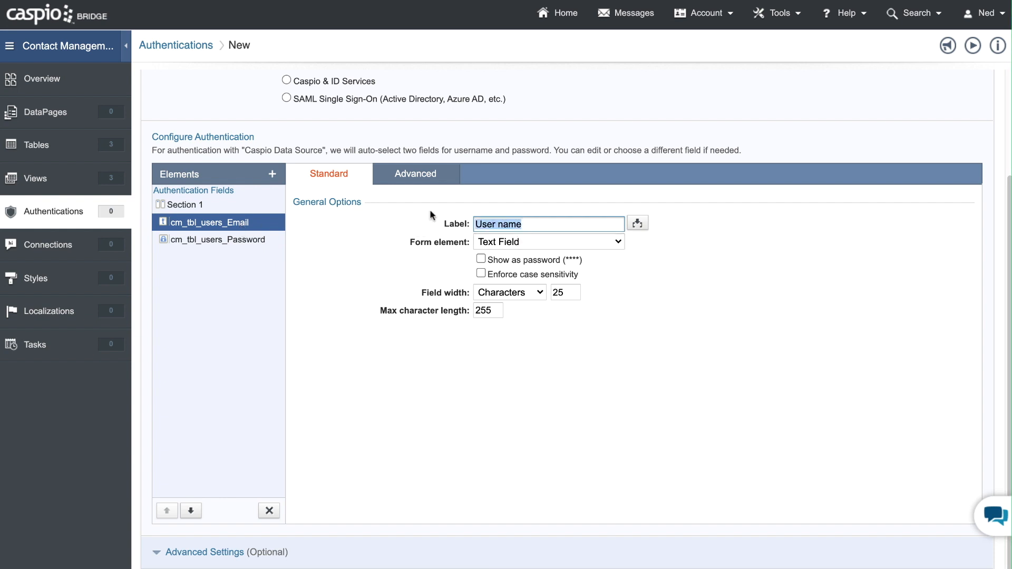
{"action": "type", "text": "Email"}
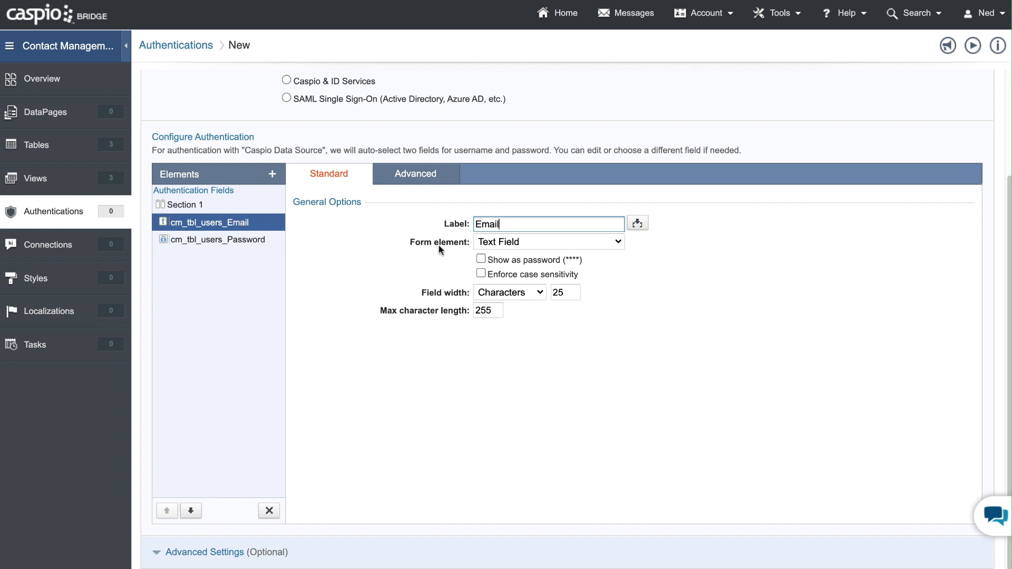
{"action": "left_click", "coordinate": [220, 552]}
{"action": "scroll", "coordinate": [395, 386], "scroll_direction": "down", "scroll_amount": 3}
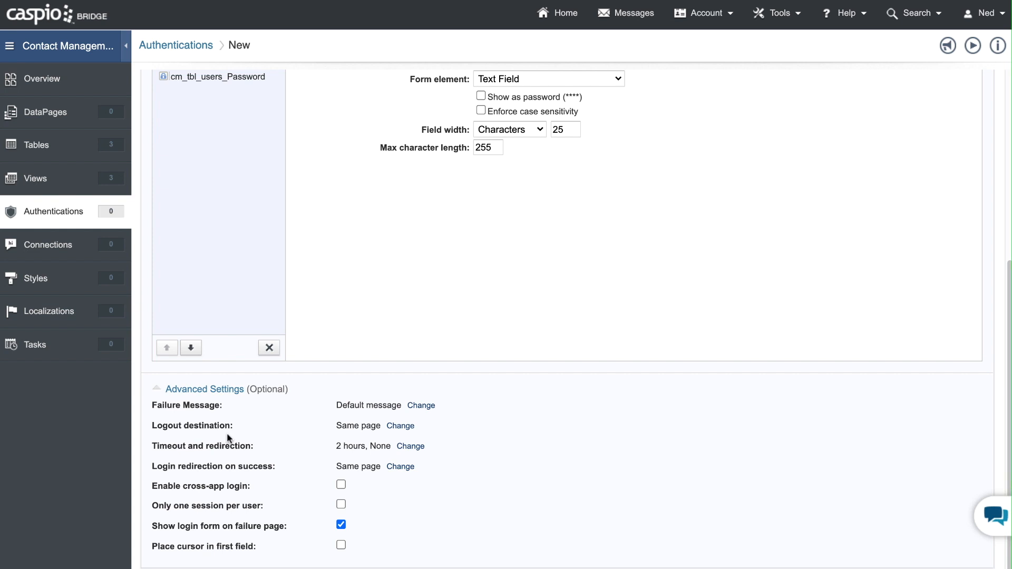
- Try a logout destination that goes to a new page with the URL google.com or login.html, without saving it
{"action": "left_click", "coordinate": [400, 426]}
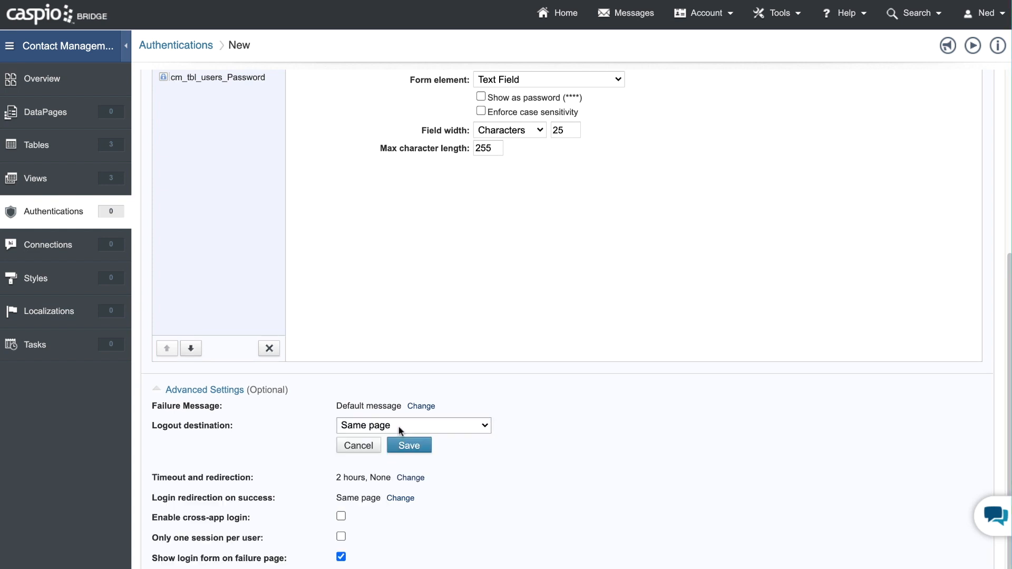
{"action": "left_click", "coordinate": [399, 428]}
{"action": "left_click", "coordinate": [398, 438]}
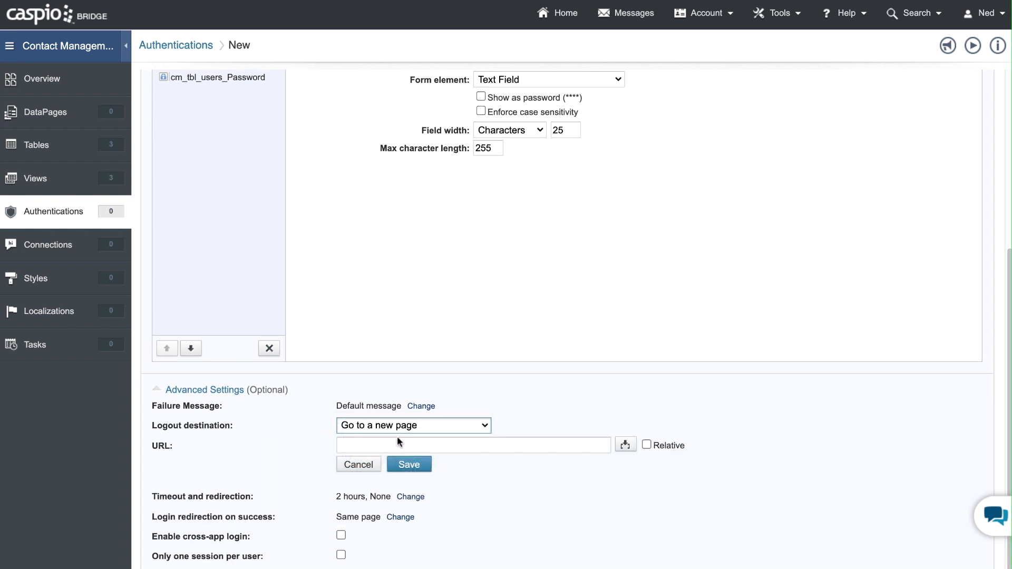
{"action": "left_click", "coordinate": [394, 443]}
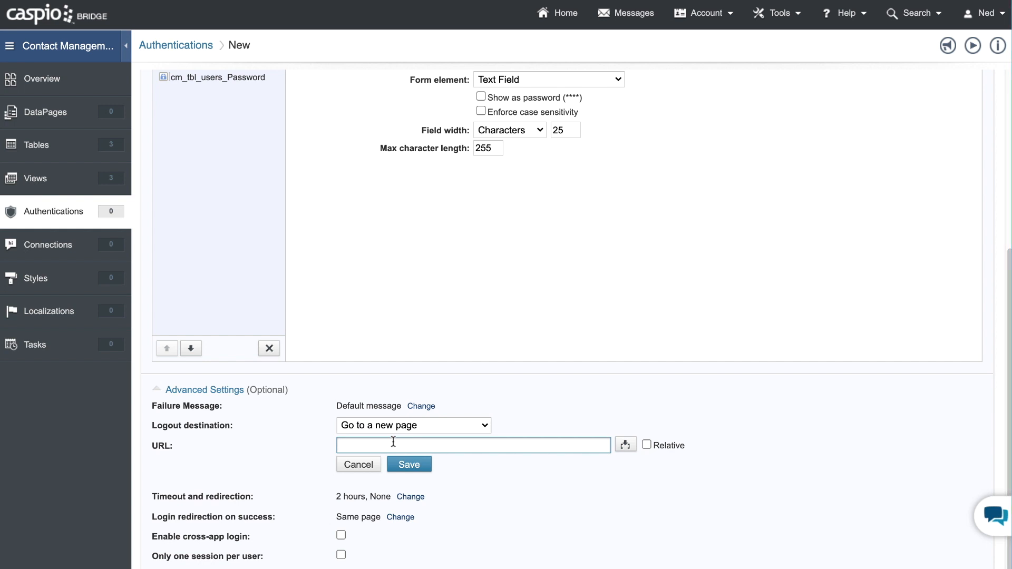
{"action": "type", "text": "google.com"}
{"action": "key", "text": "ctrl+a"}
{"action": "type", "text": "login.html"}
{"action": "key", "text": "ctrl+a"}
{"action": "key", "text": "BackSpace"}
{"action": "left_click", "coordinate": [359, 465]}
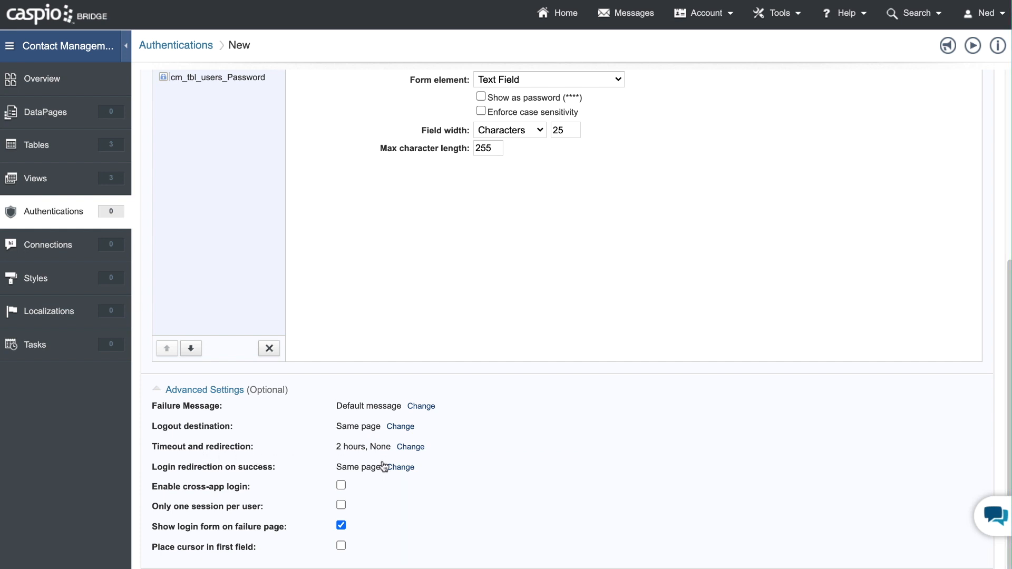
- Try an 8 hours timeout with a new page, login.html, as the designated entry page, without saving it
{"action": "left_click", "coordinate": [411, 447]}
{"action": "left_click", "coordinate": [409, 446]}
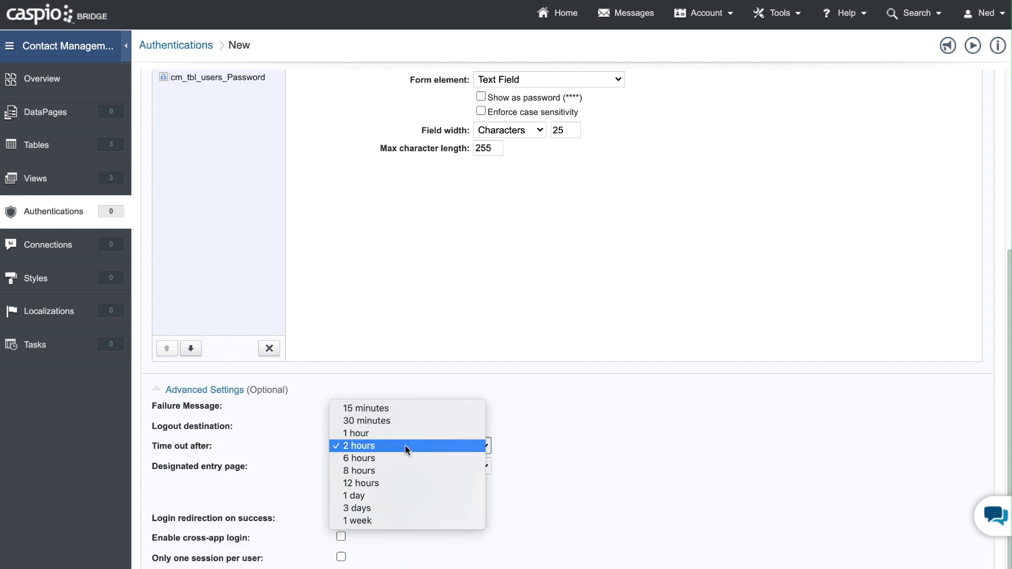
{"action": "left_click", "coordinate": [396, 471]}
{"action": "left_click", "coordinate": [388, 467]}
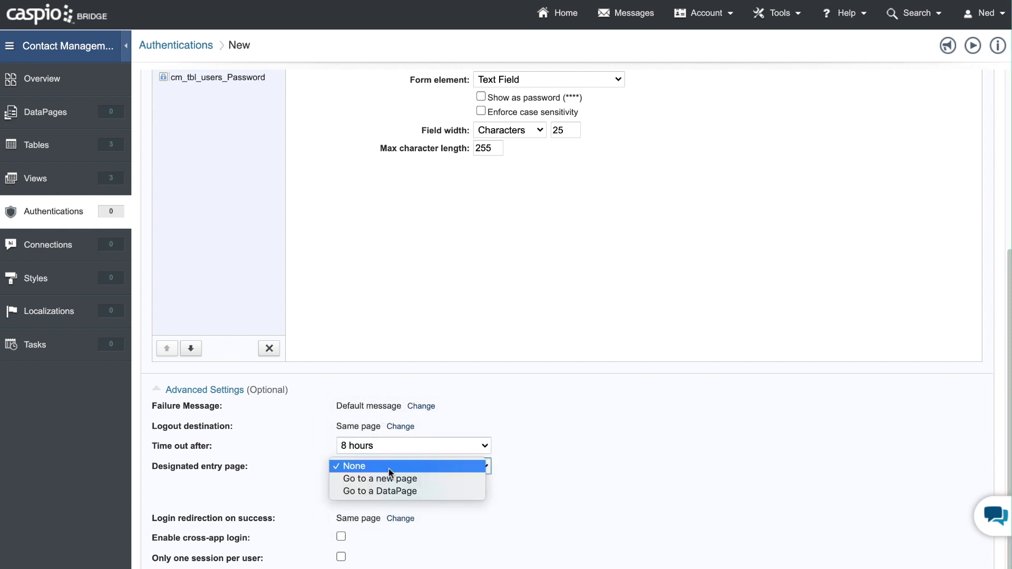
{"action": "left_click", "coordinate": [388, 478]}
{"action": "left_click", "coordinate": [384, 485]}
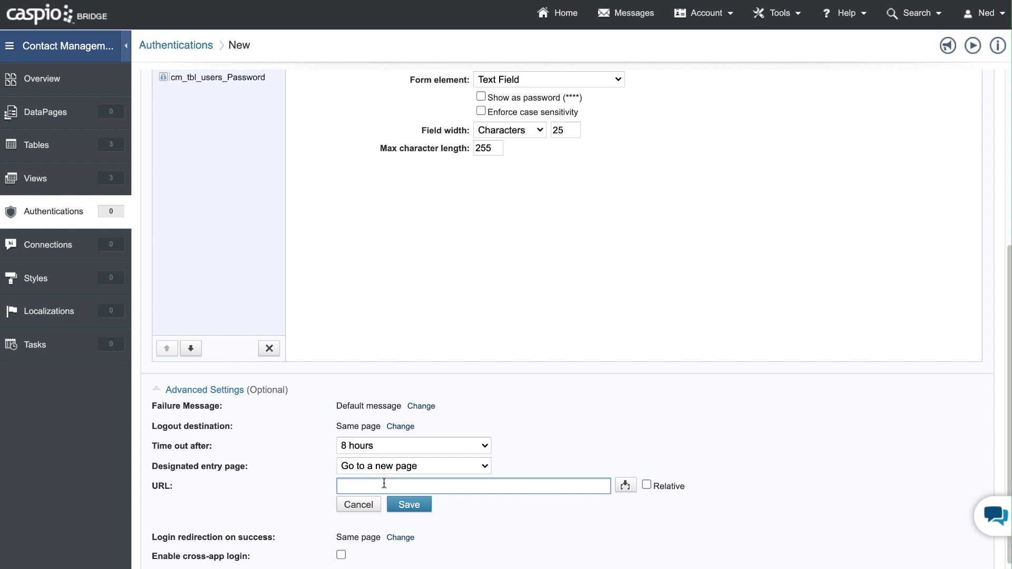
{"action": "type", "text": "login"}
{"action": "key", "text": "BackSpace"}
{"action": "key", "text": "BackSpace"}
{"action": "type", "text": "in.html"}
{"action": "left_click", "coordinate": [363, 504]}
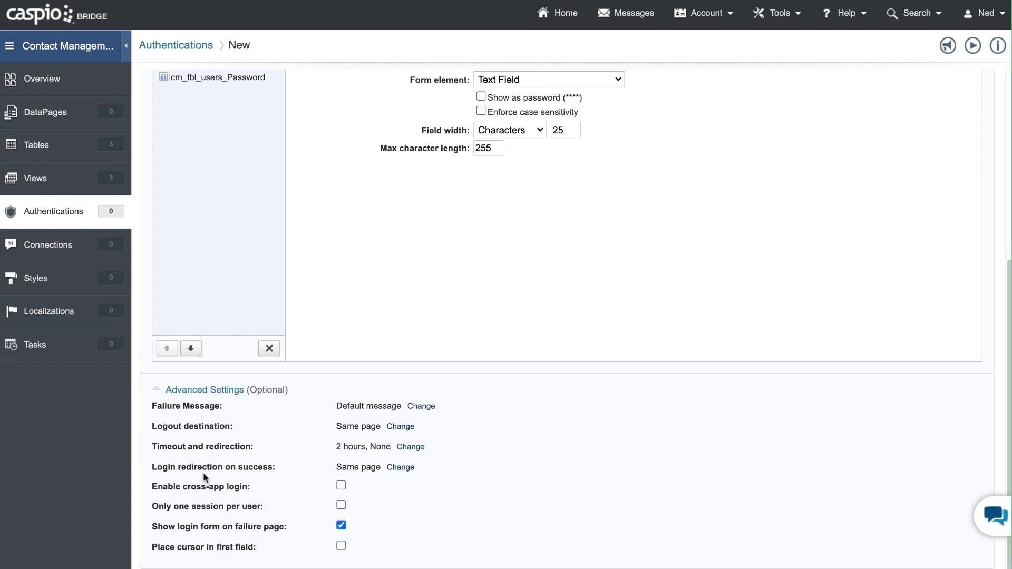
- Try redirecting successful logins to a new page with the URL dashboard.html, without saving it
{"action": "left_click", "coordinate": [399, 468]}
{"action": "left_click", "coordinate": [396, 472]}
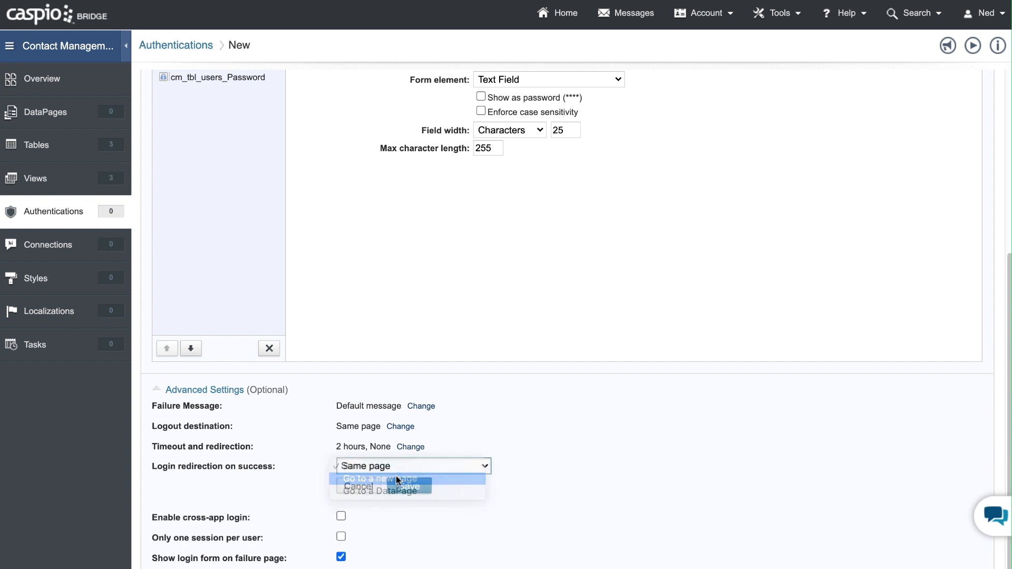
{"action": "left_click", "coordinate": [397, 478]}
{"action": "left_click", "coordinate": [391, 485]}
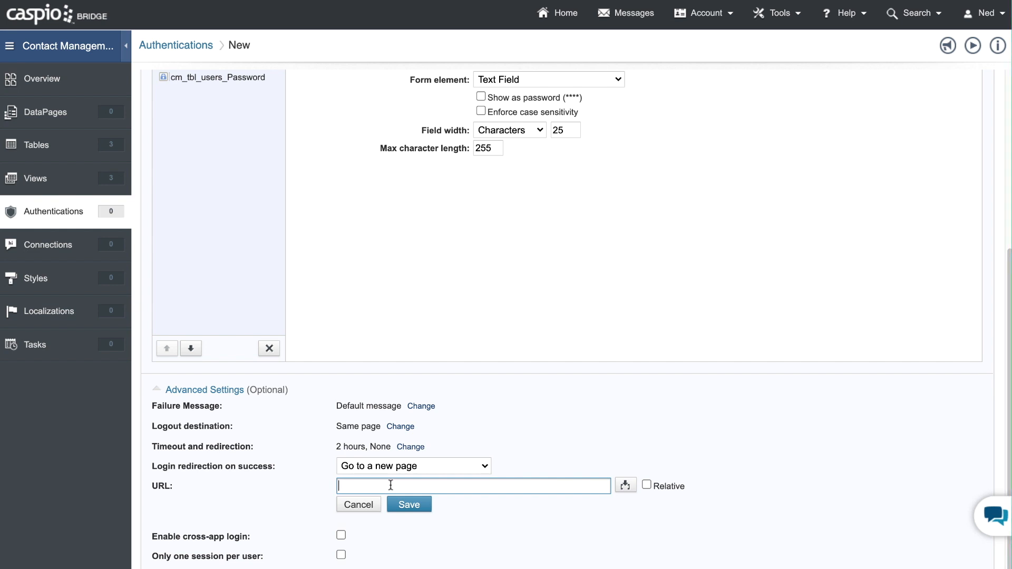
{"action": "type", "text": "dashboard.html"}
{"action": "key", "text": "ctrl+a"}
{"action": "key", "text": "BackSpace"}
{"action": "left_click", "coordinate": [359, 504]}
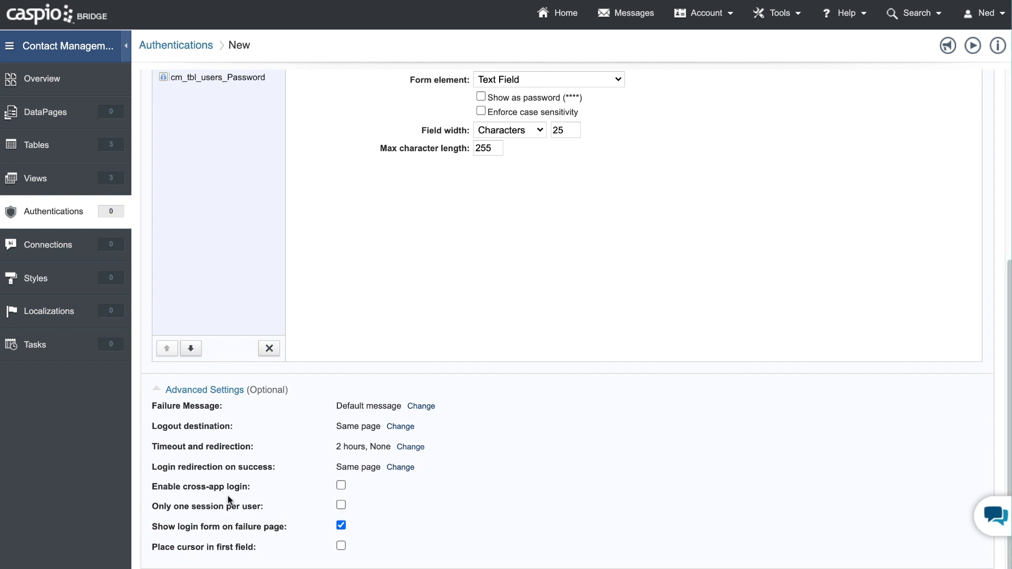
- Enable cross-app login for the authentication
{"action": "left_click", "coordinate": [341, 485]}
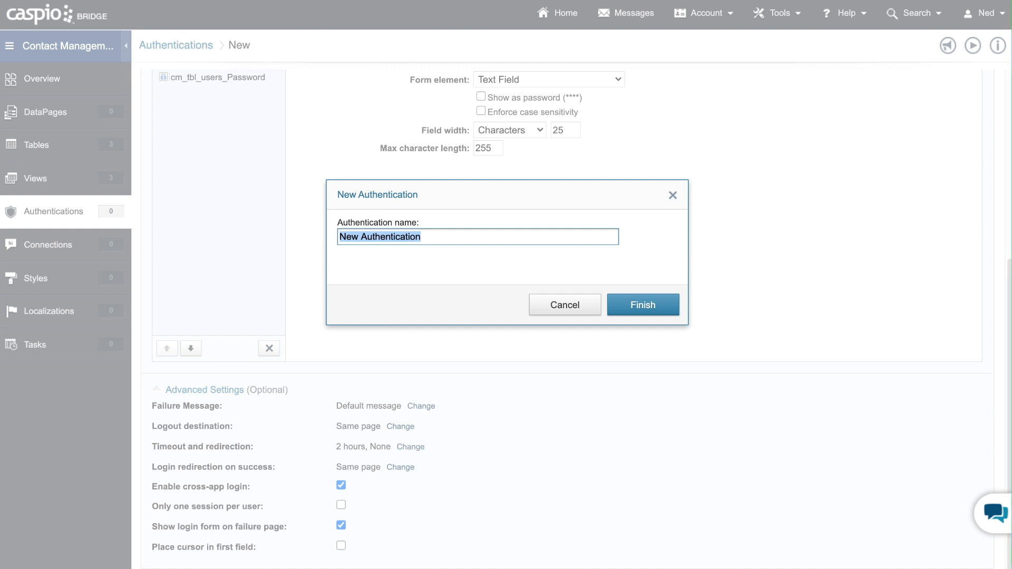
- Name the authentication "cm manager login" and finish creating it
{"action": "type", "text": "cm manager lo"}
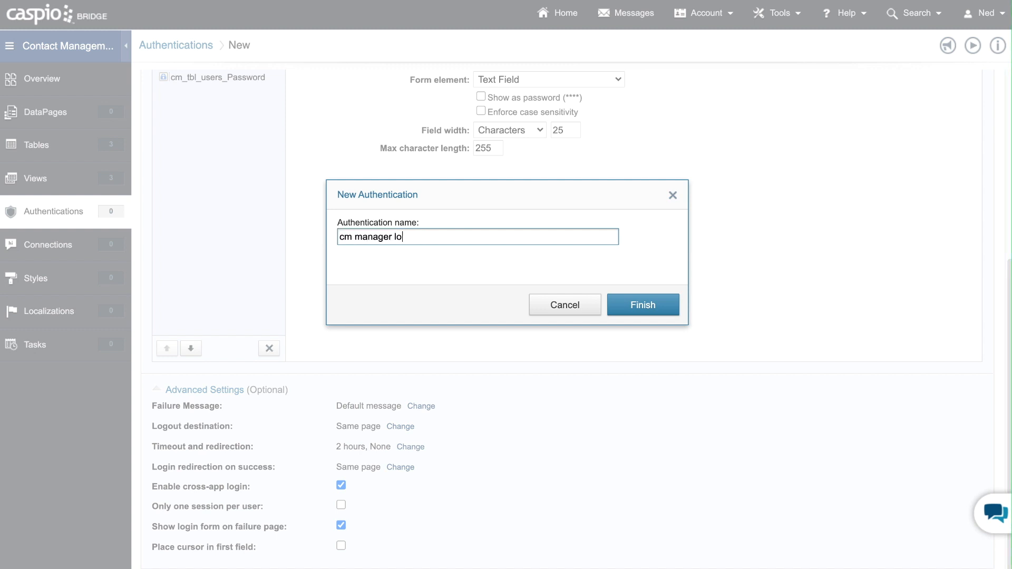
{"action": "type", "text": "gin"}
{"action": "key", "text": "Return"}
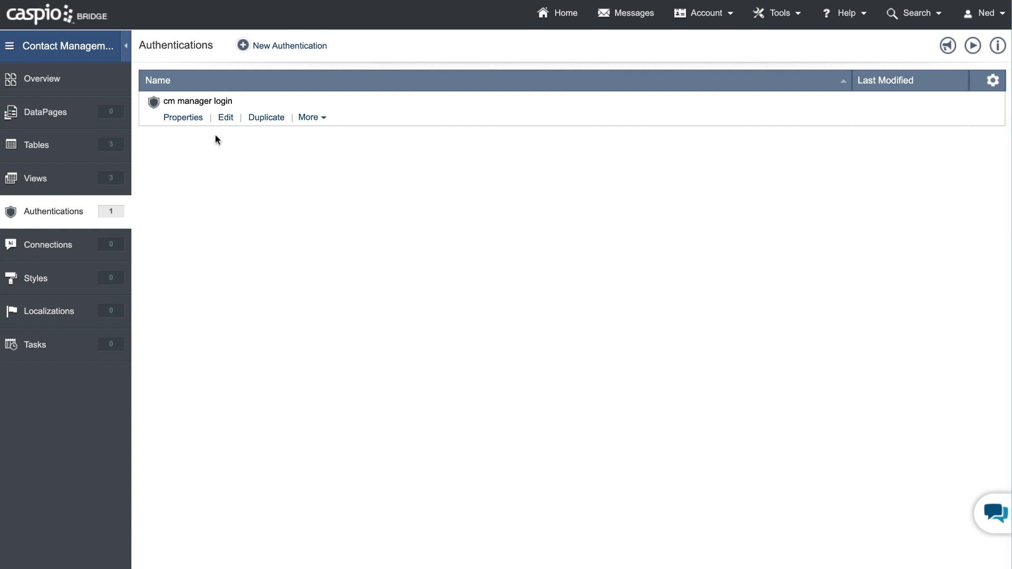
- Start a new custom authentication based on the cm_filter_active_employees view, validating users with the Caspio data source
{"action": "left_click", "coordinate": [307, 52]}
{"action": "left_click", "coordinate": [323, 103]}
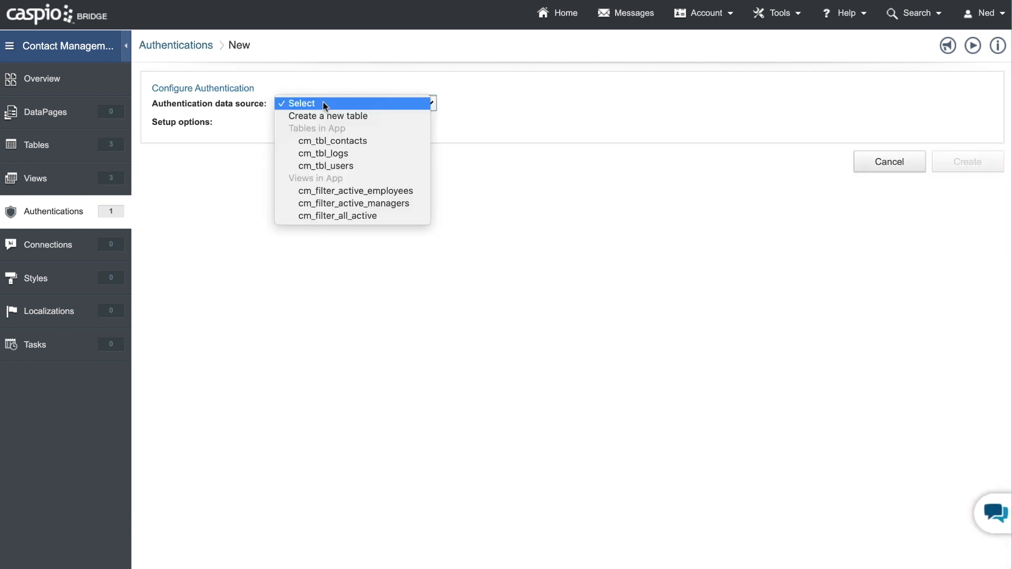
{"action": "left_click", "coordinate": [331, 196]}
{"action": "left_click", "coordinate": [371, 122]}
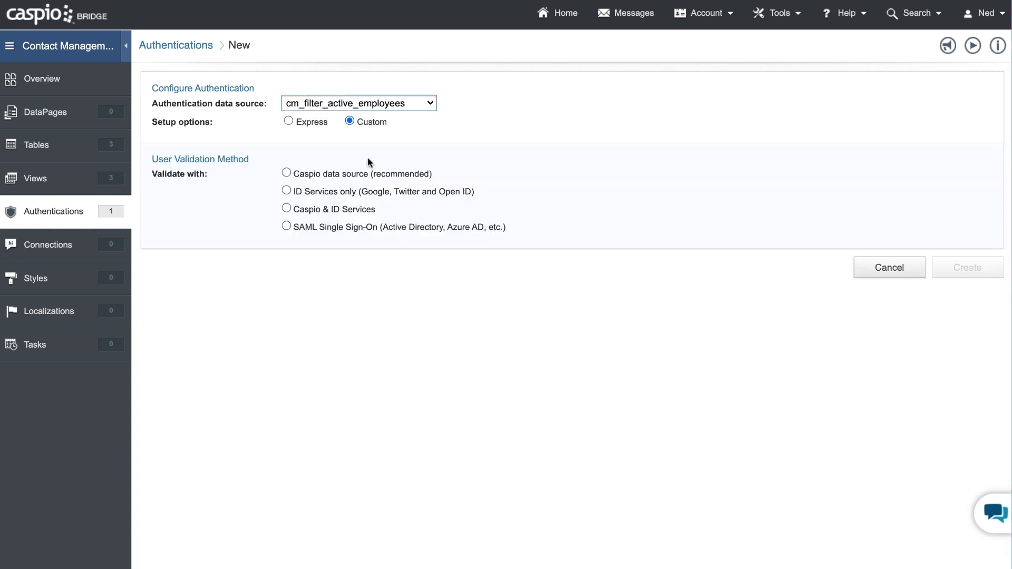
{"action": "left_click", "coordinate": [343, 174]}
- Label the cm_tbl_users_Email field "Email" and enable cross-app login for the employee authentication
{"action": "left_click_drag", "start_coordinate": [528, 352], "coordinate": [464, 352]}
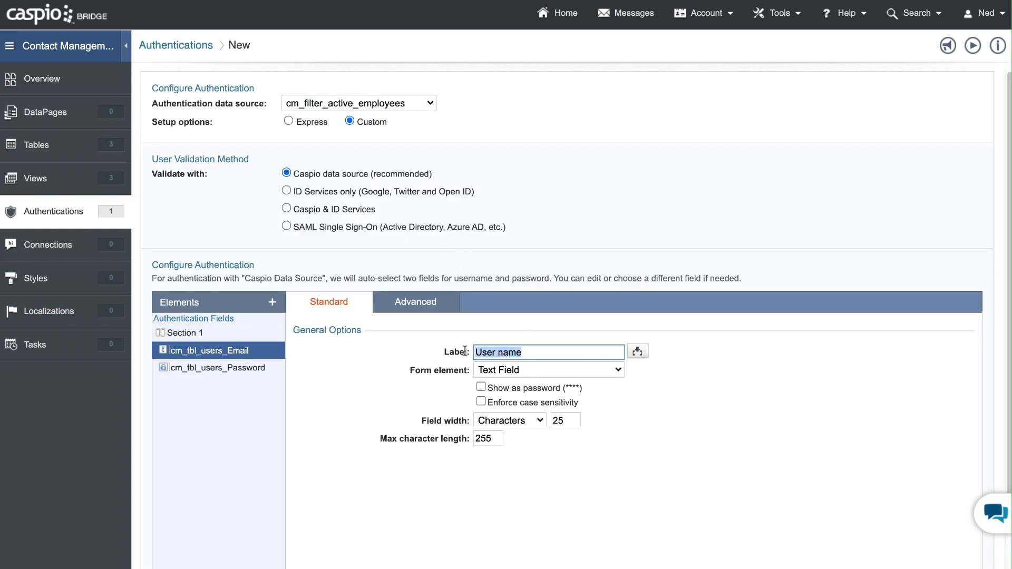
{"action": "type", "text": "Email"}
{"action": "scroll", "coordinate": [710, 368], "scroll_direction": "down", "scroll_amount": 3}
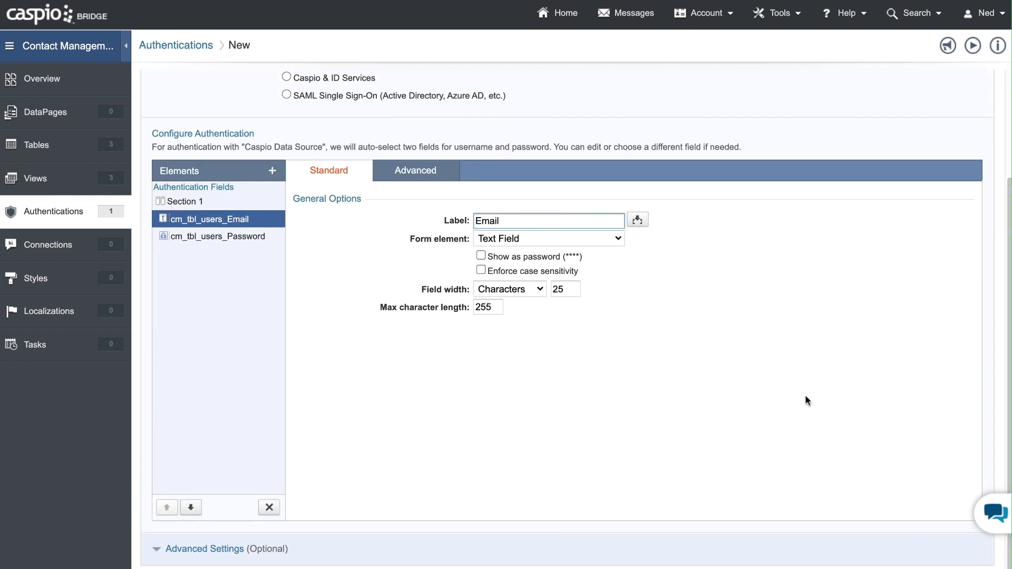
{"action": "left_click", "coordinate": [220, 550]}
{"action": "scroll", "coordinate": [398, 458], "scroll_direction": "down", "scroll_amount": 3}
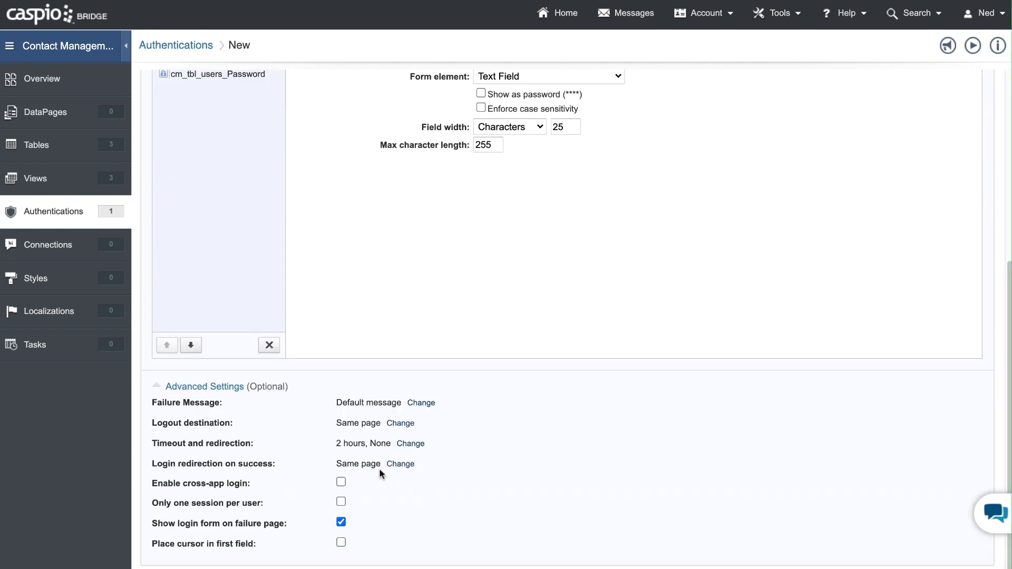
{"action": "left_click", "coordinate": [342, 482]}
- Create the employee authentication under the name "cm employee login"
{"action": "left_click", "coordinate": [919, 566]}
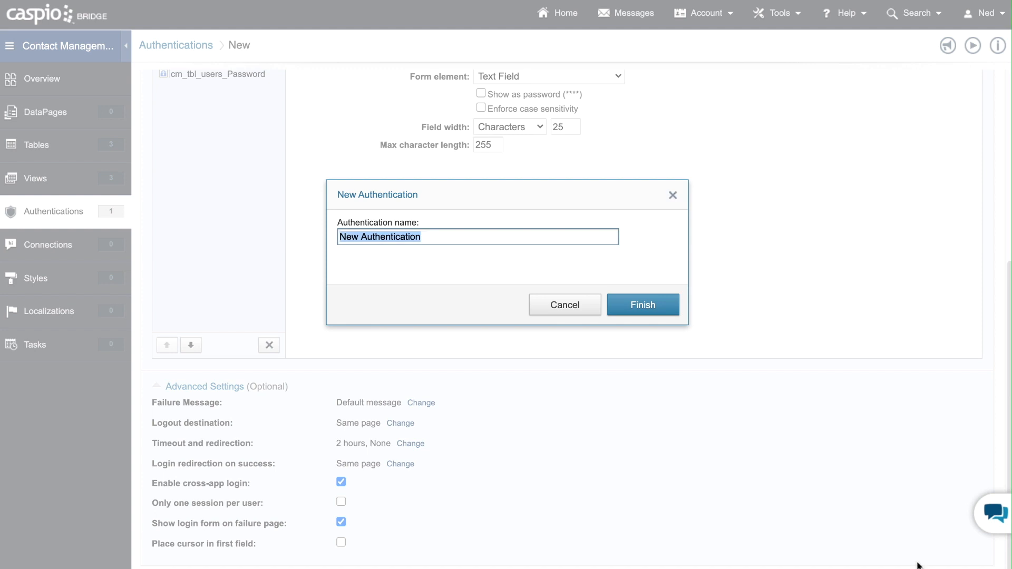
{"action": "type", "text": "cm emplo"}
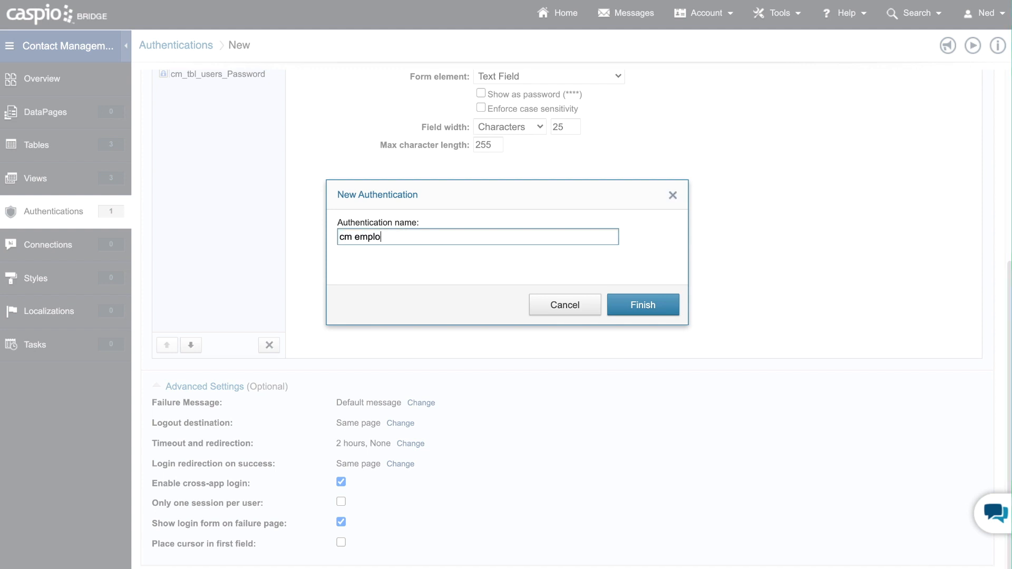
{"action": "type", "text": "yee login"}
{"action": "key", "text": "Return"}
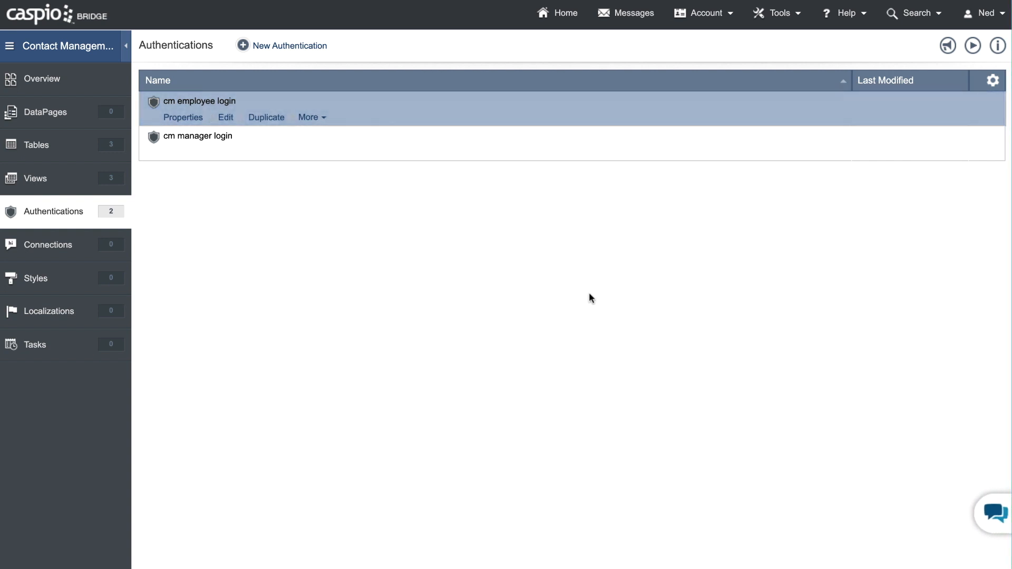
- Start another custom authentication based on the cm_filter_all_active view, validating users with the Caspio data source
{"action": "left_click", "coordinate": [307, 55]}
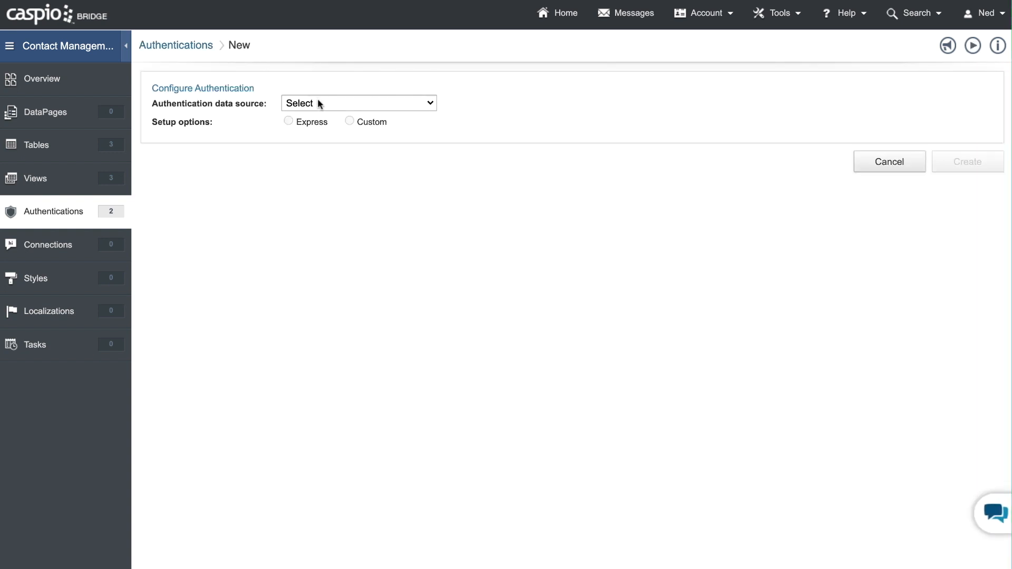
{"action": "left_click", "coordinate": [319, 103]}
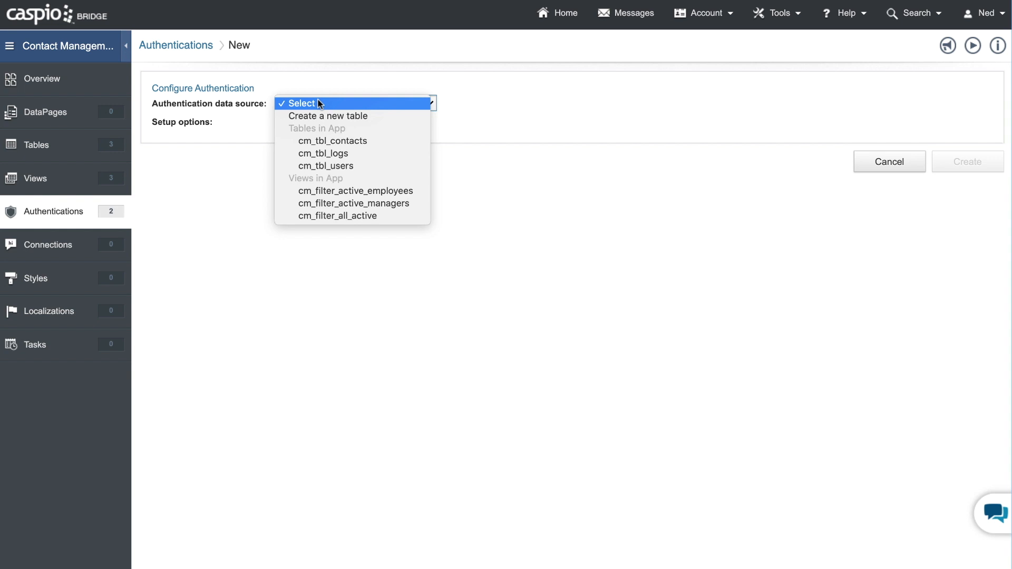
{"action": "left_click", "coordinate": [349, 216]}
{"action": "left_click", "coordinate": [366, 125]}
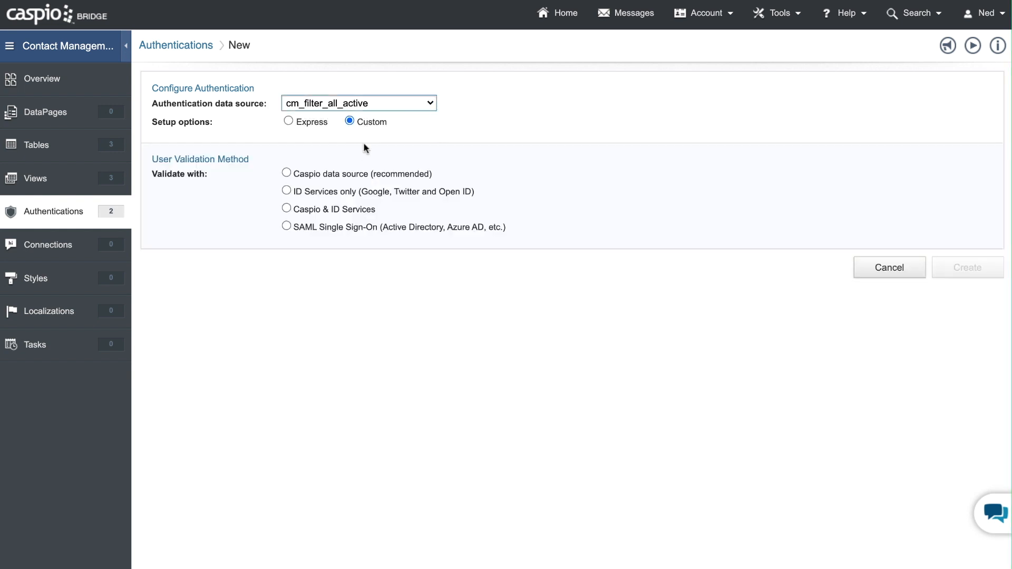
{"action": "left_click", "coordinate": [347, 176]}
- Label the cm_tbl_users_Email field "Email" and enable cross-app login for the all-active authentication
{"action": "left_click", "coordinate": [493, 351]}
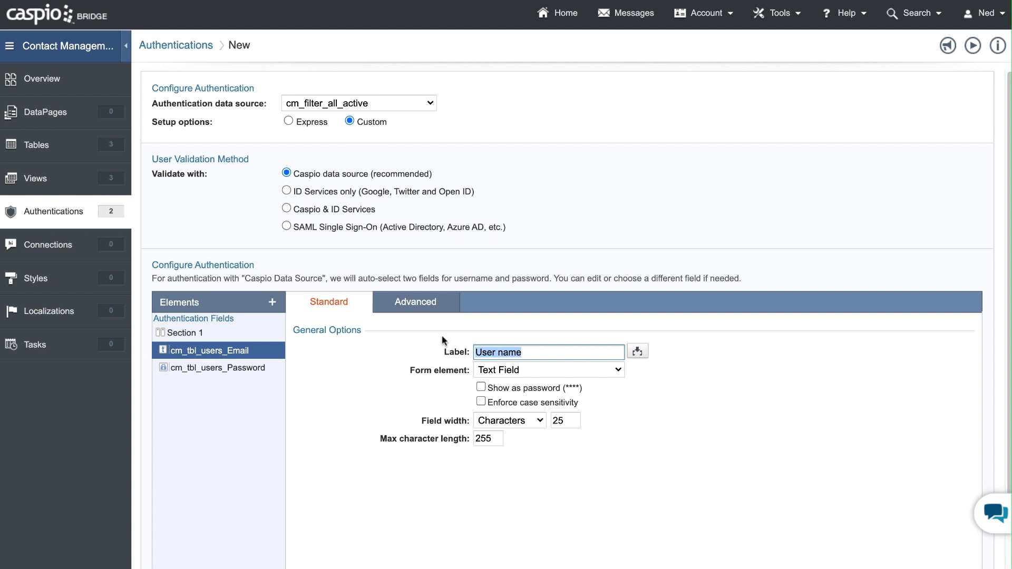
{"action": "type", "text": "Email"}
{"action": "scroll", "coordinate": [437, 337], "scroll_direction": "down", "scroll_amount": 1}
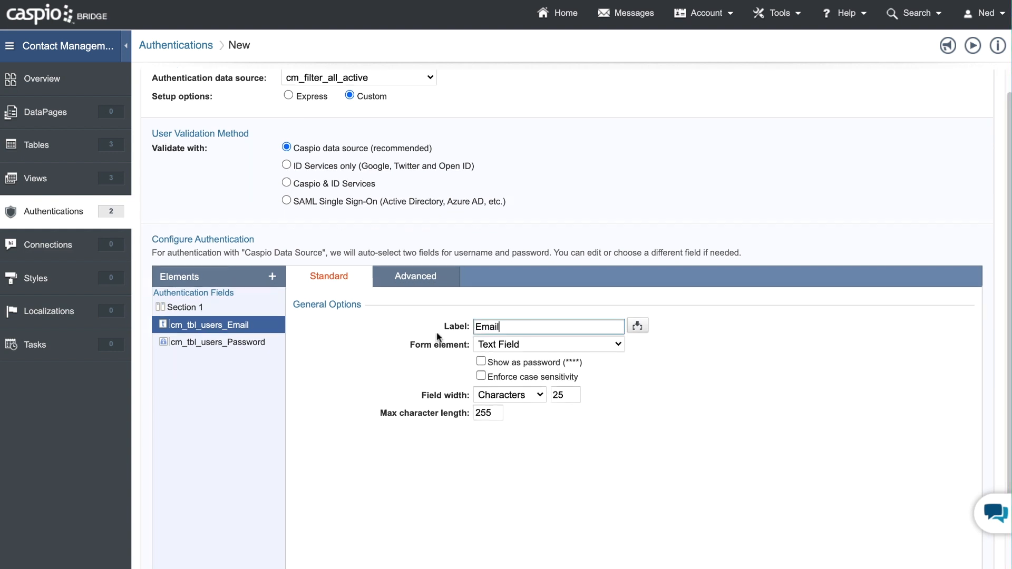
{"action": "scroll", "coordinate": [440, 333], "scroll_direction": "down", "scroll_amount": 2}
{"action": "left_click", "coordinate": [236, 549]}
{"action": "scroll", "coordinate": [408, 414], "scroll_direction": "down", "scroll_amount": 3}
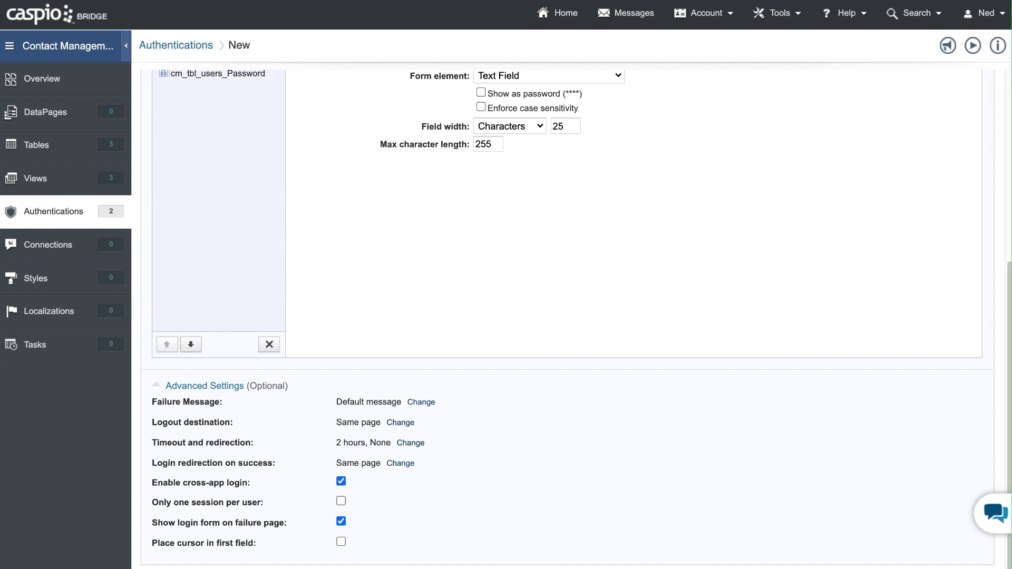
- Create the all-active authentication under the name "cm all access"
{"action": "left_click", "coordinate": [930, 568]}
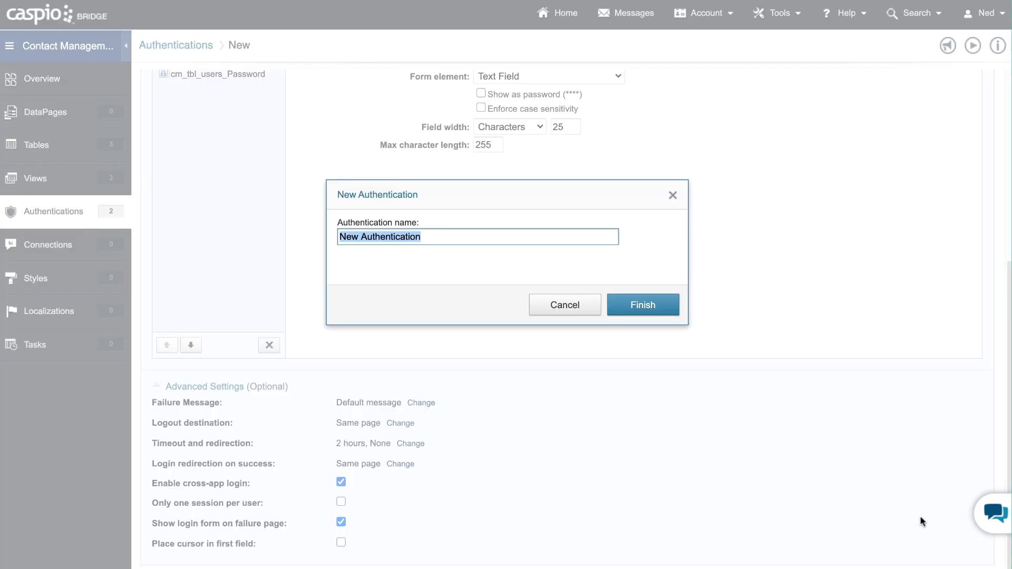
{"action": "type", "text": "cm all acces"}
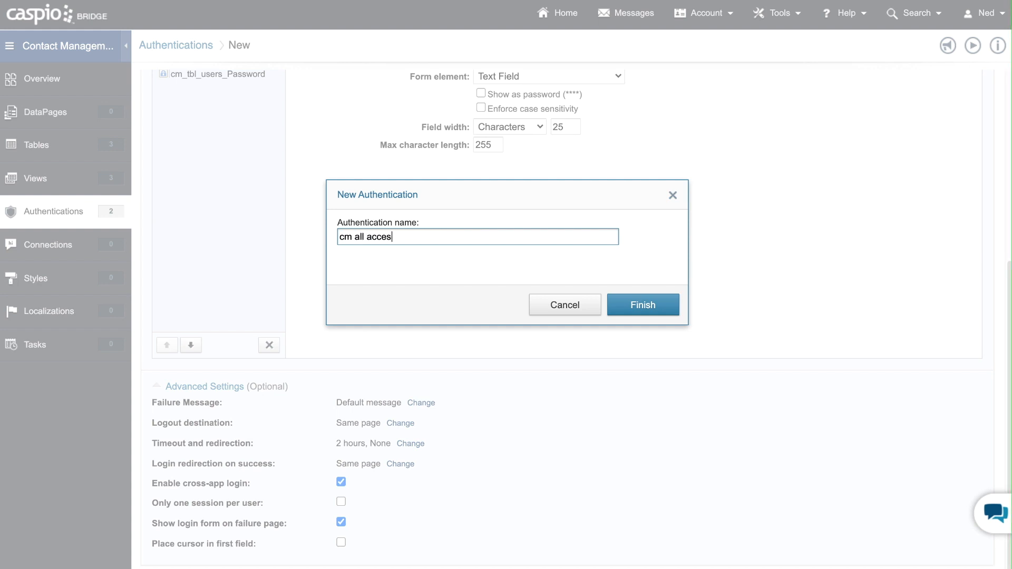
{"action": "type", "text": "s"}
{"action": "key", "text": "Return"}
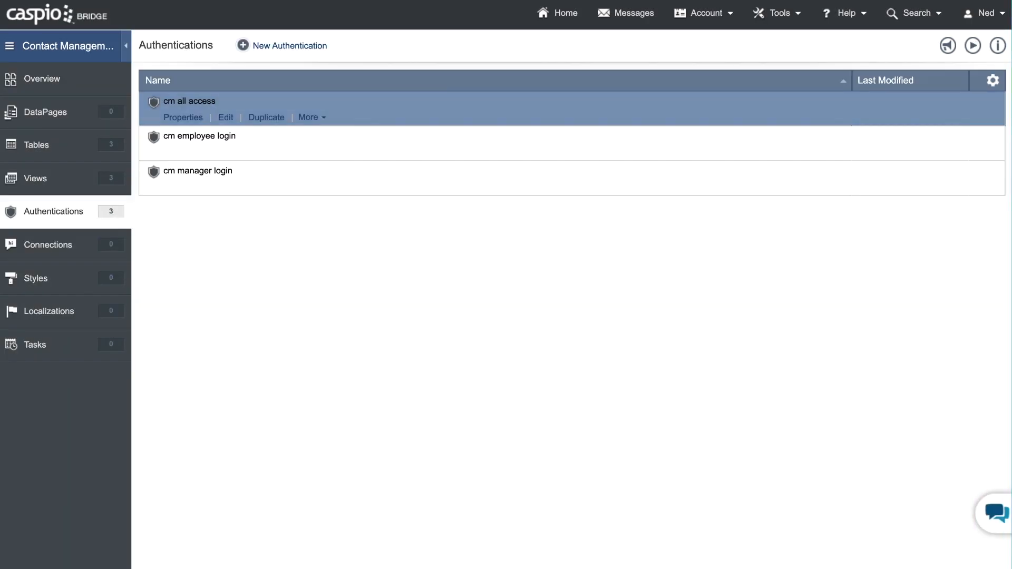